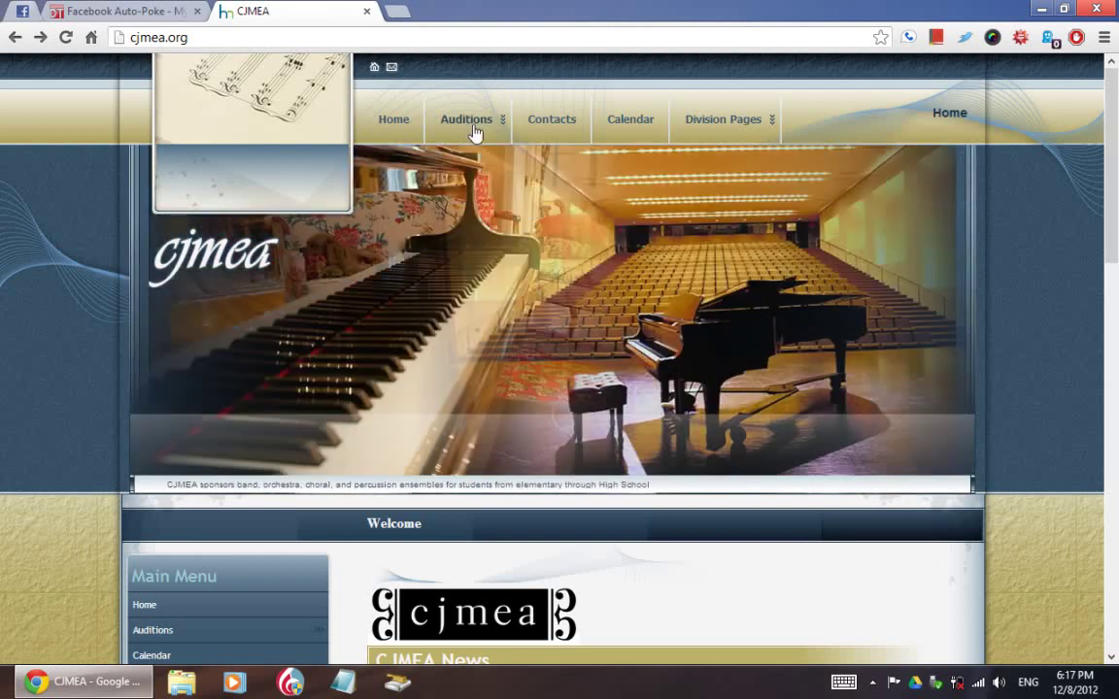
Open the Audition Results page of cjmea.org and check the date in the system calendar
mouse_move(475, 132)
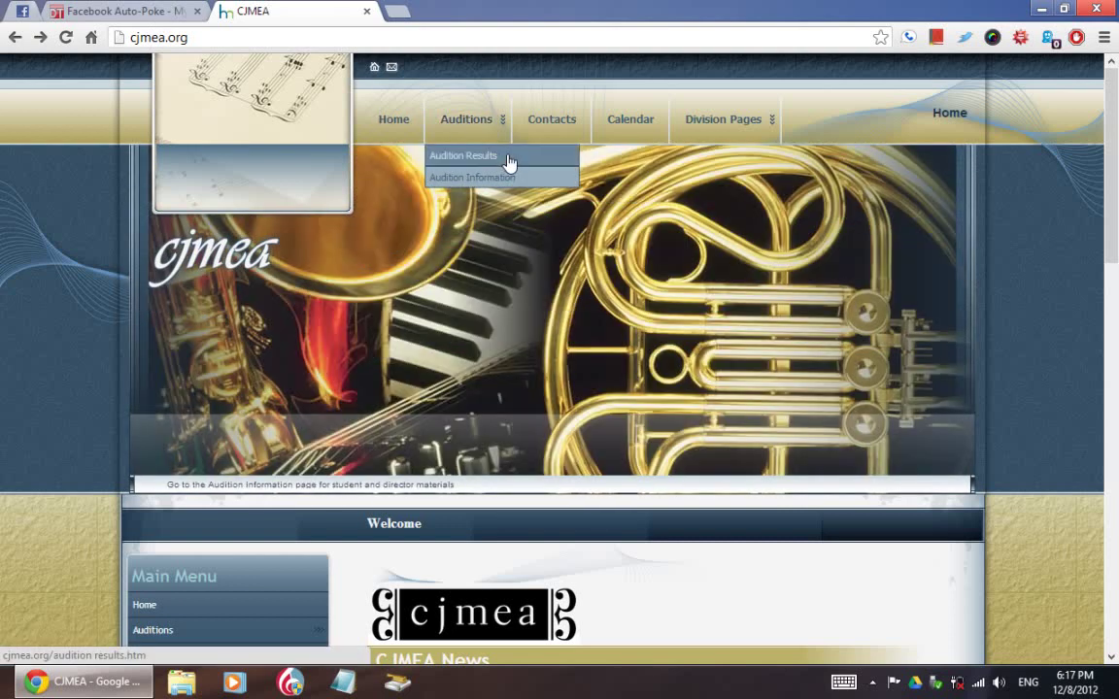
click(499, 159)
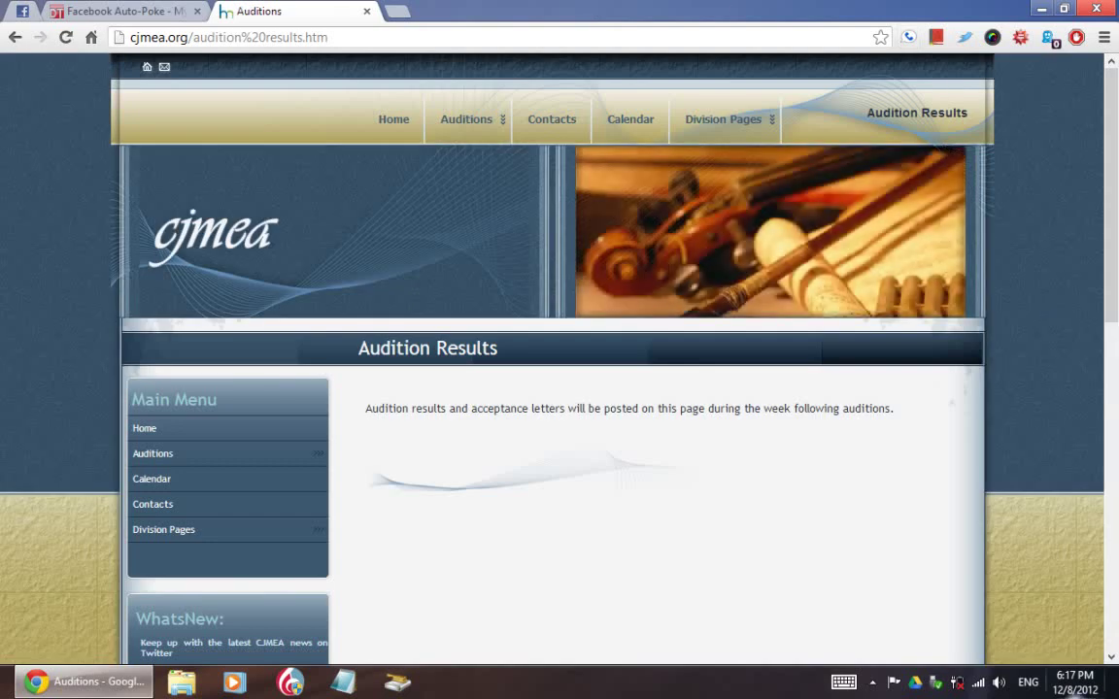
click(1085, 673)
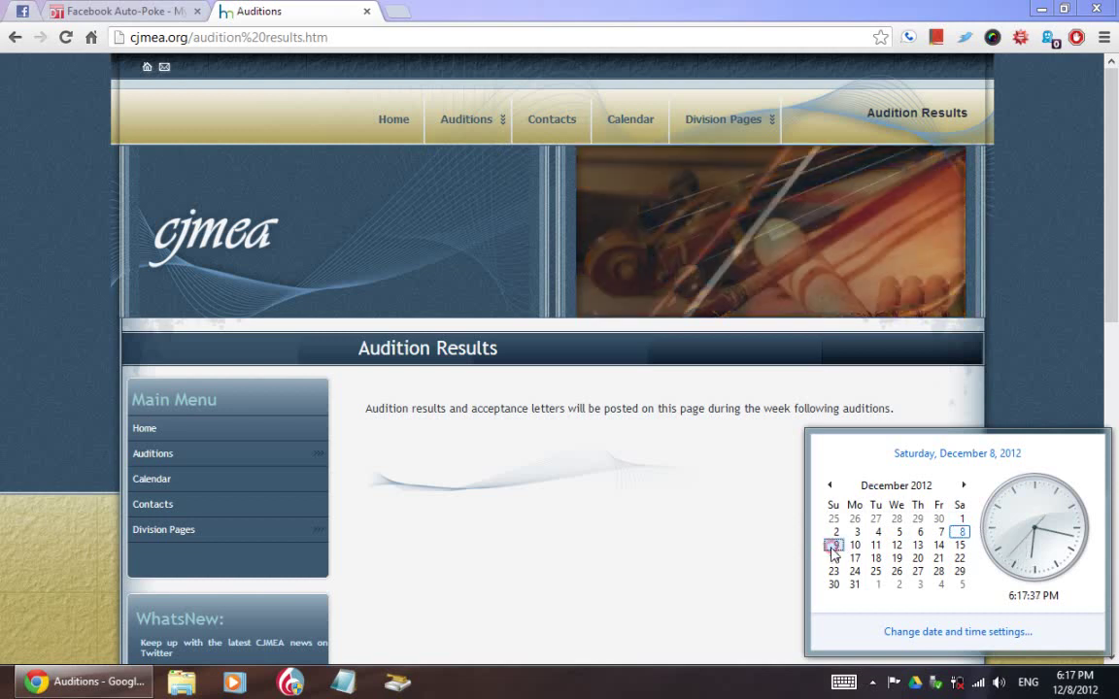
click(693, 554)
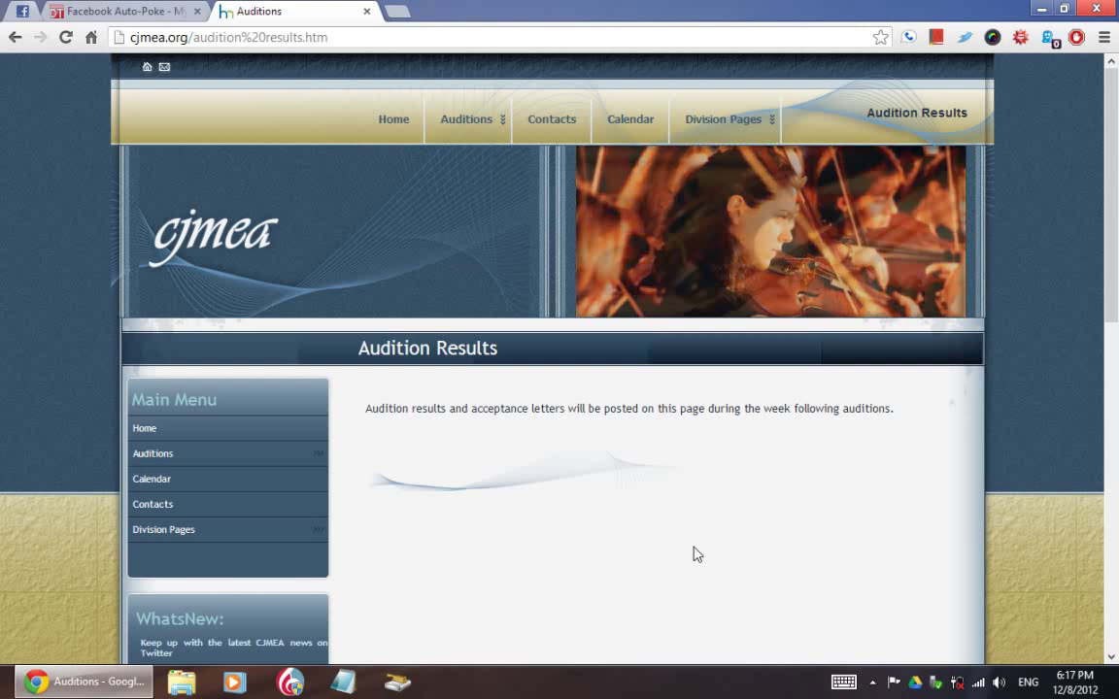
Load Facebook in a new tab to compare it with the Audition Results page, and close the Facebook tab
key(ctrl+t)
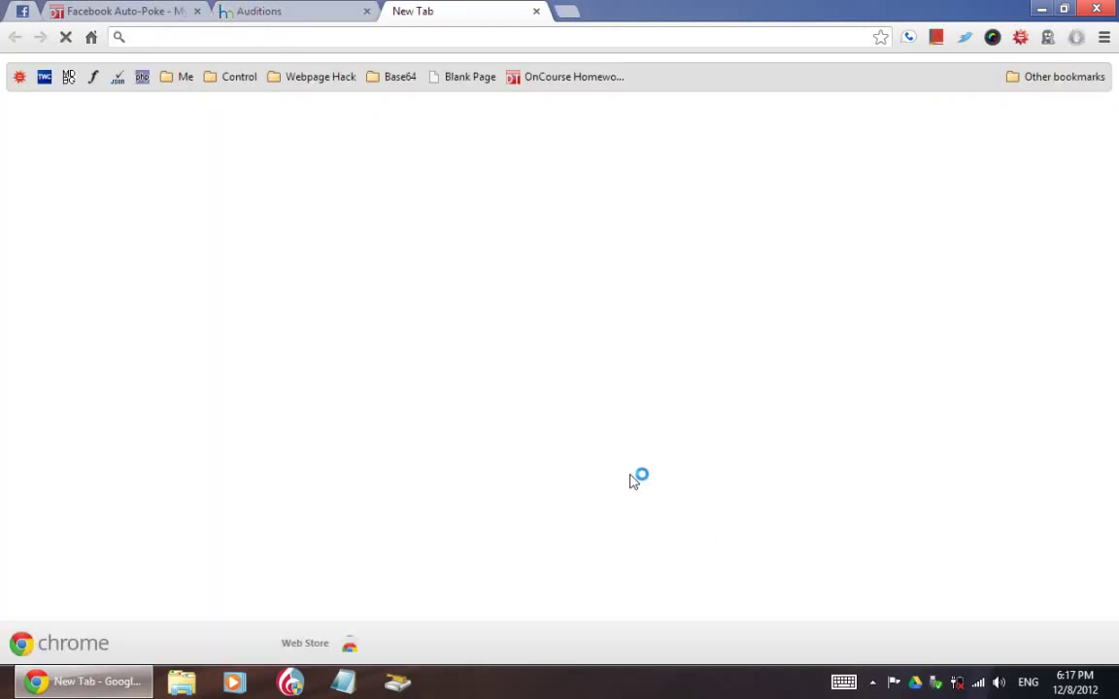
click(653, 415)
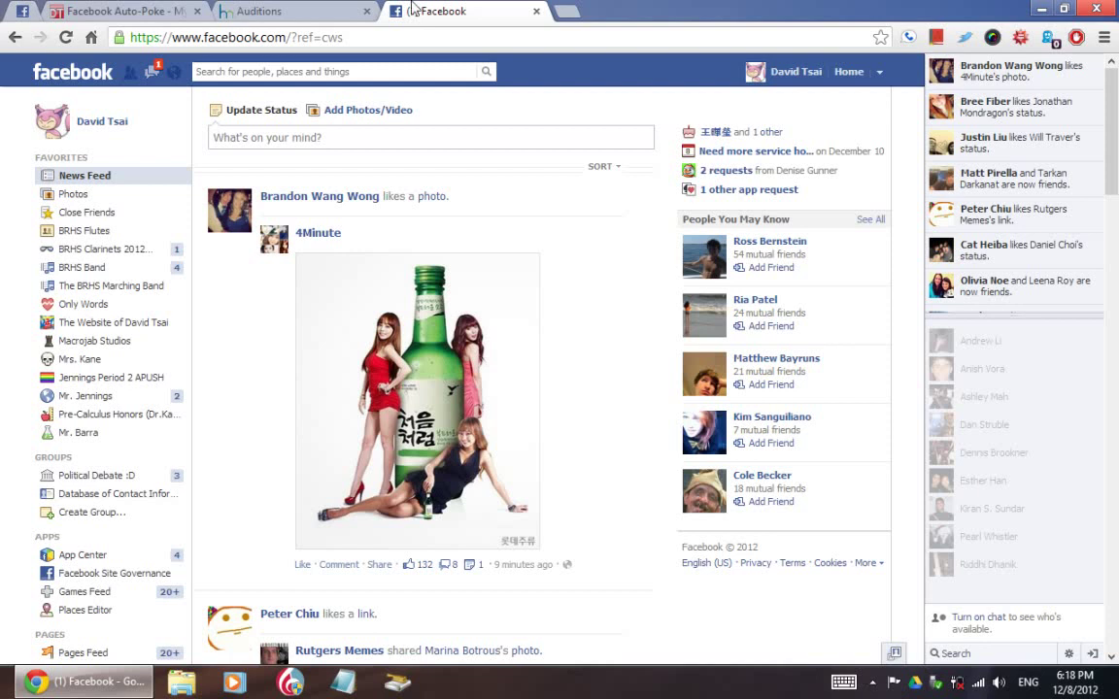
click(291, 11)
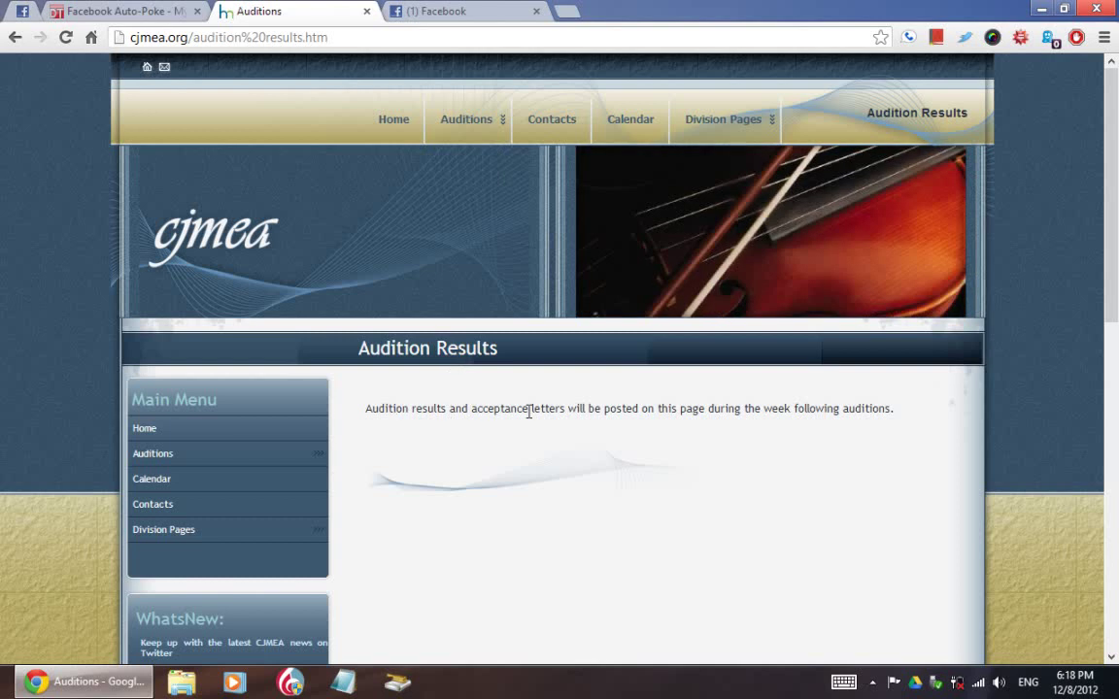
click(445, 10)
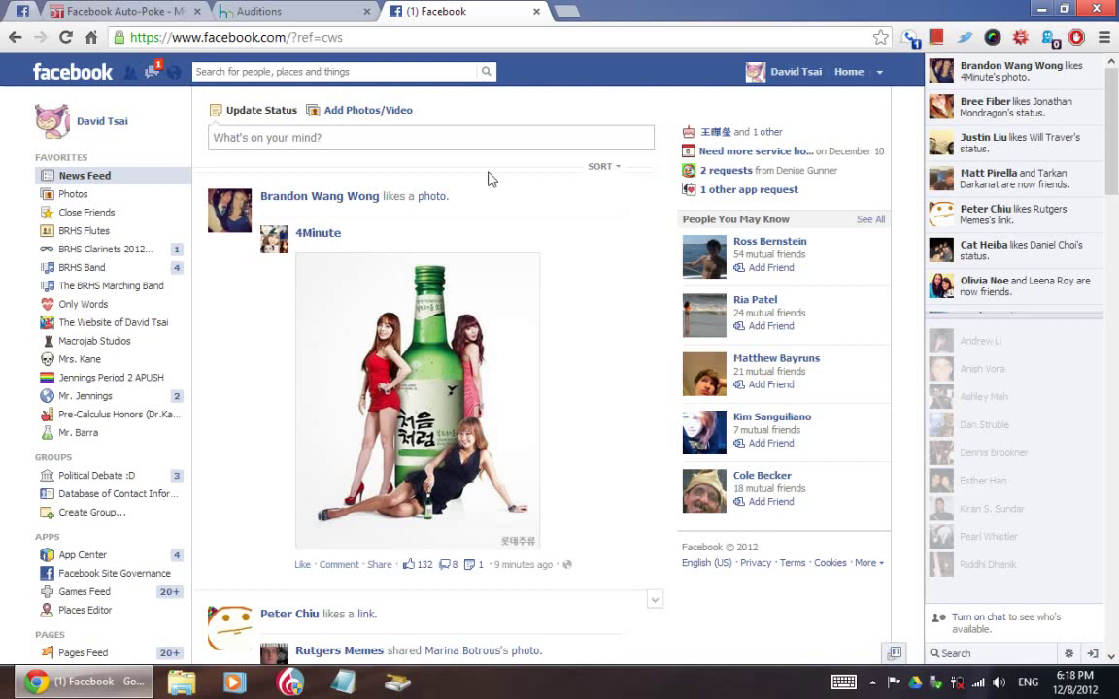
click(292, 11)
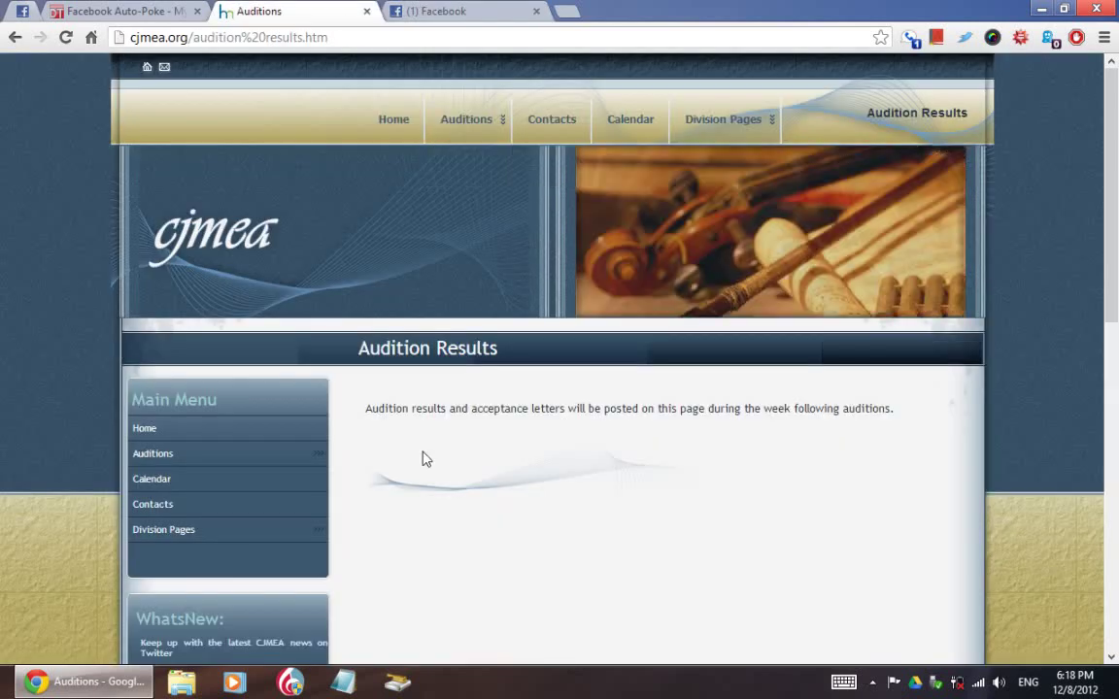
click(536, 12)
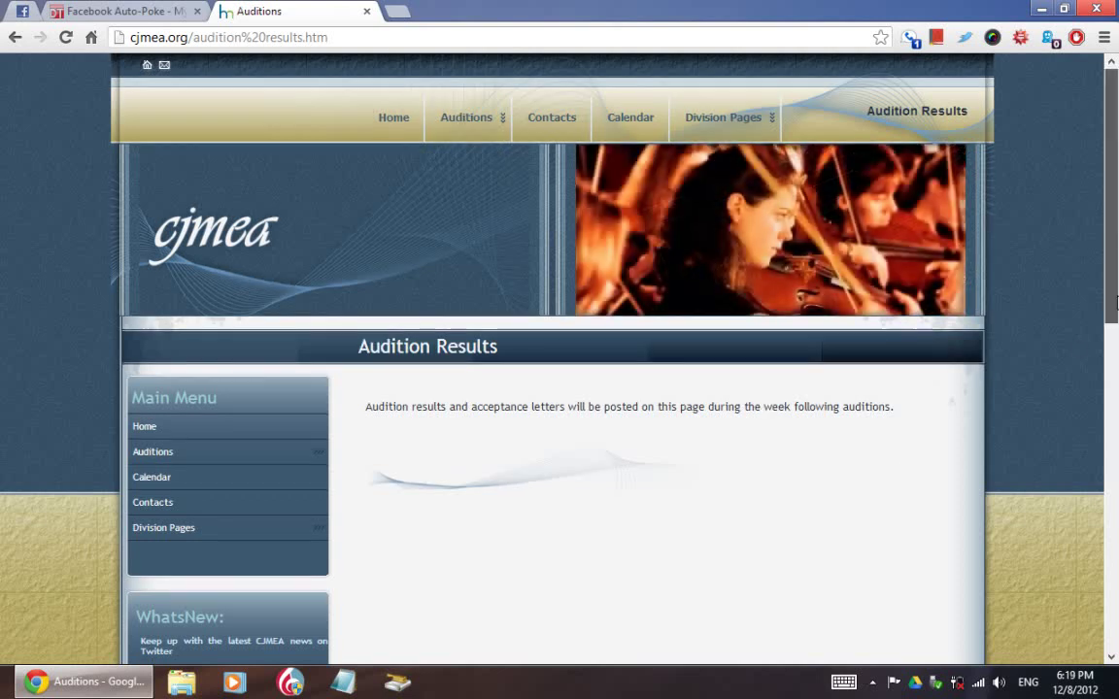
scroll(1115, 143, down, 4)
scroll(1116, 143, up, 4)
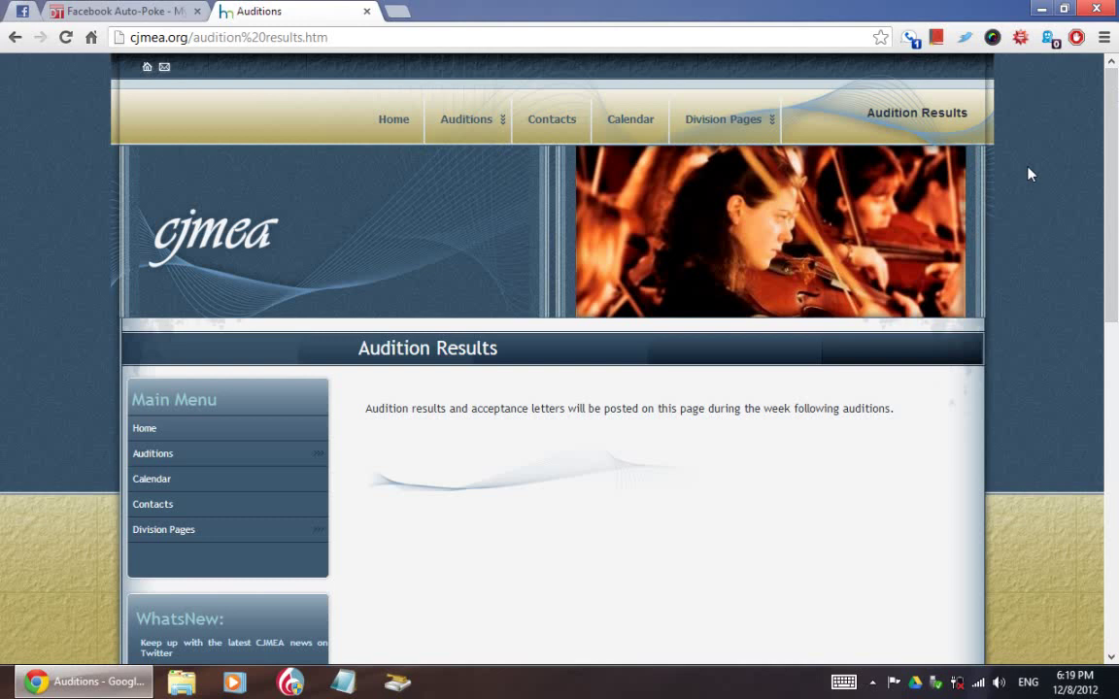
click(1104, 38)
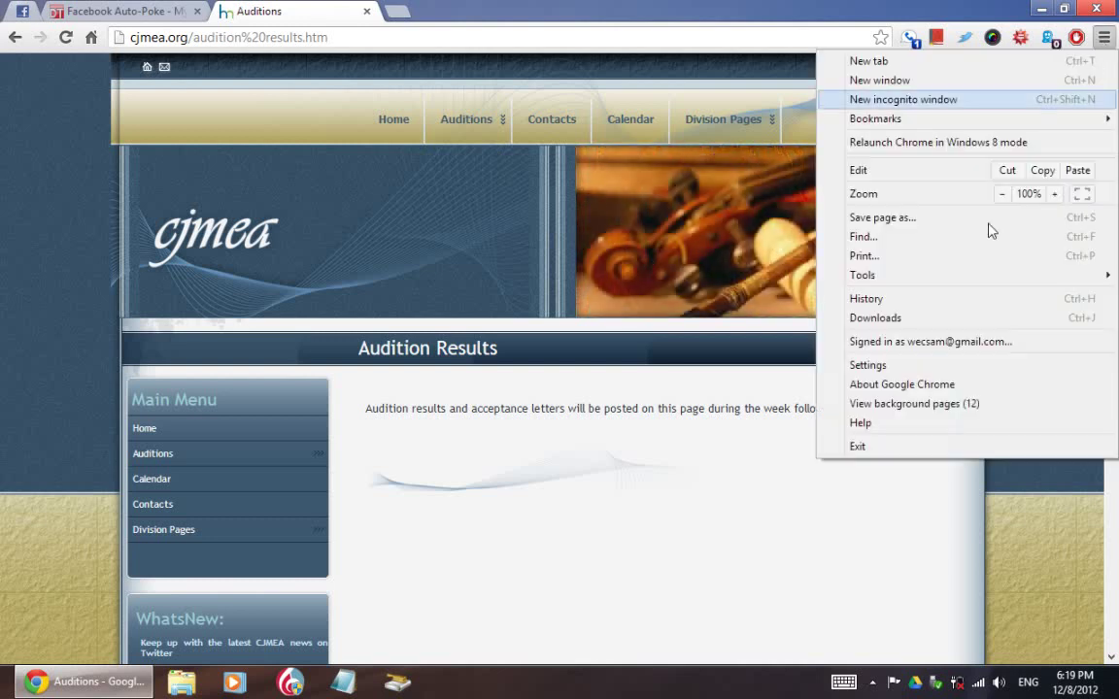
mouse_move(977, 280)
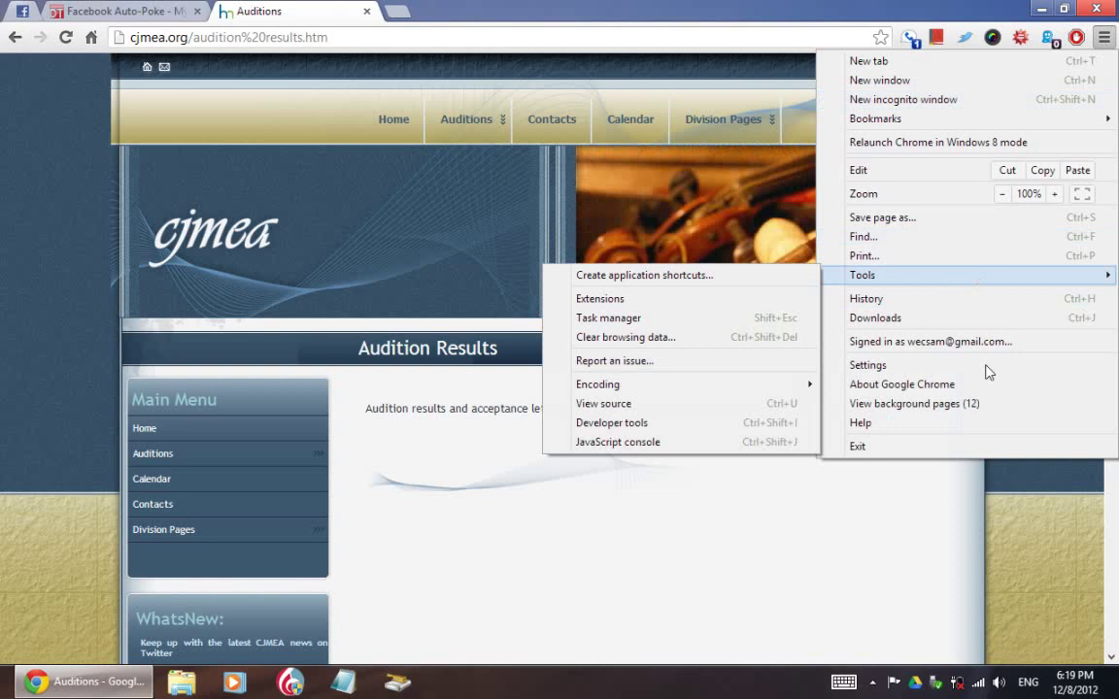
click(1041, 570)
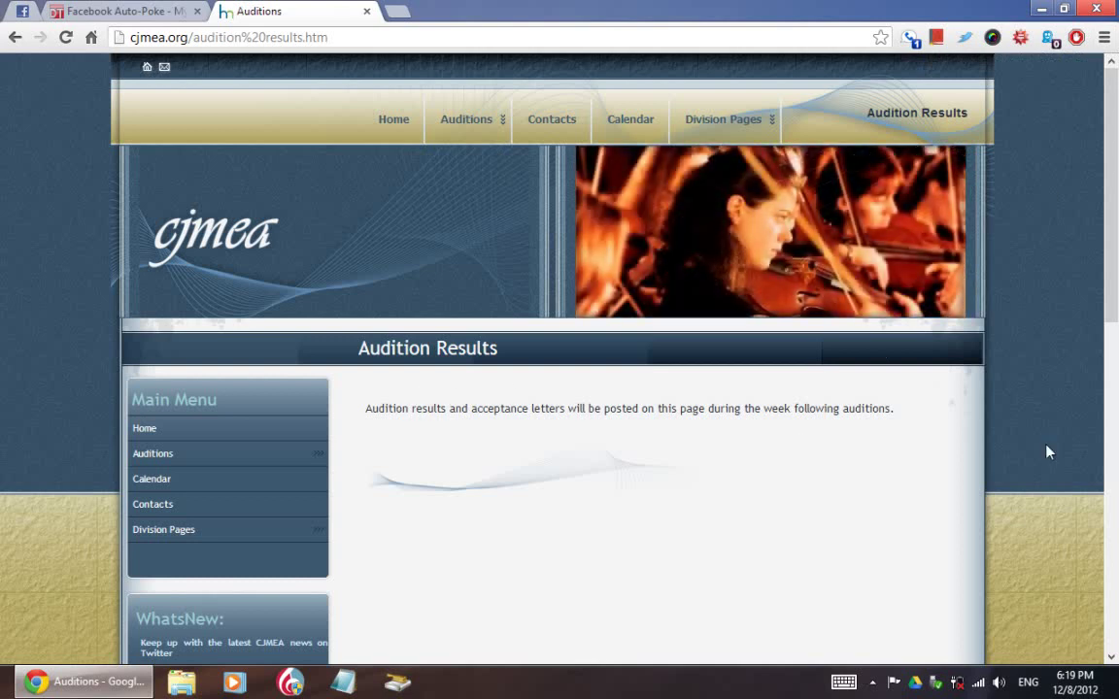
Open the browser's Clear browsing data dialog and set the time range to the beginning of time
click(1104, 44)
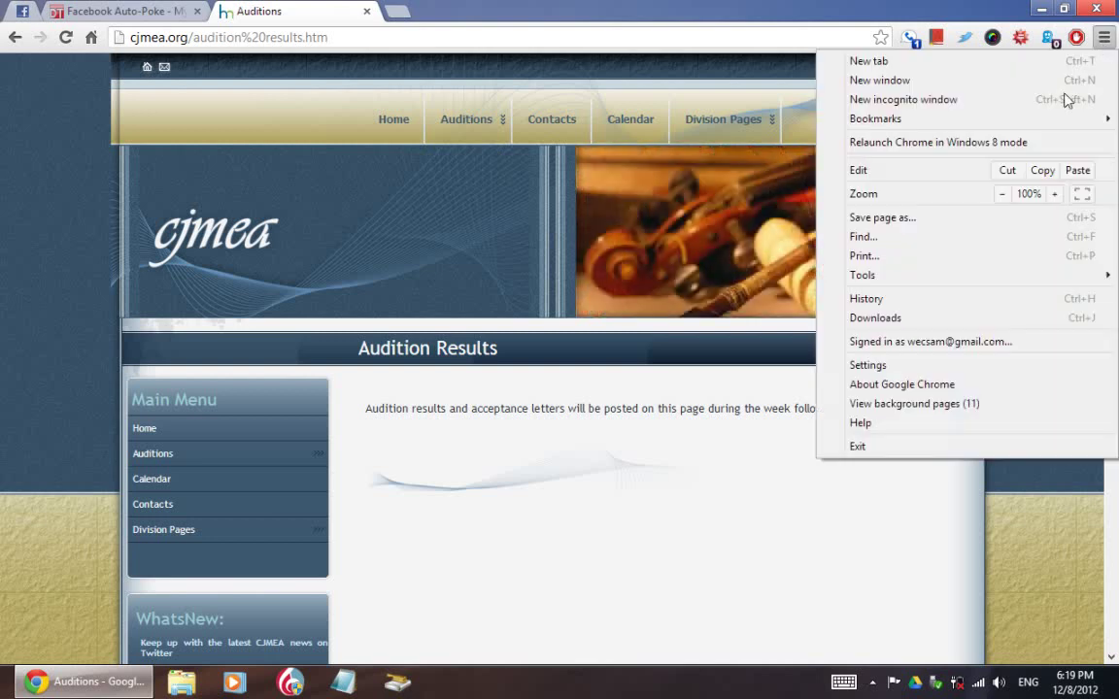
mouse_move(903, 278)
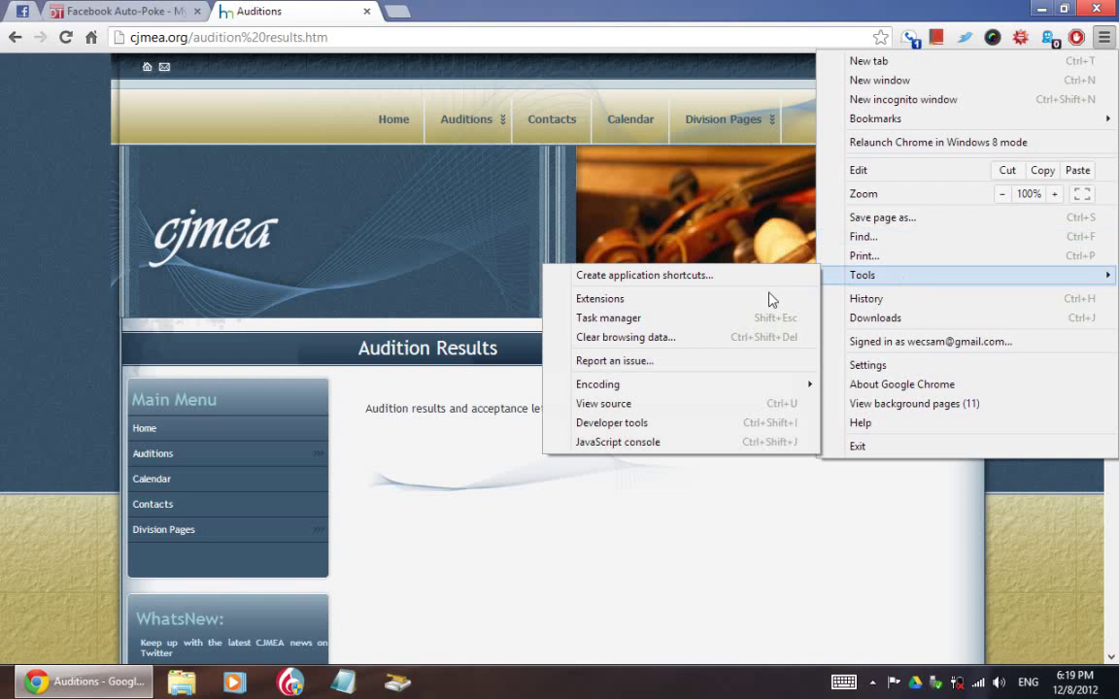
click(724, 347)
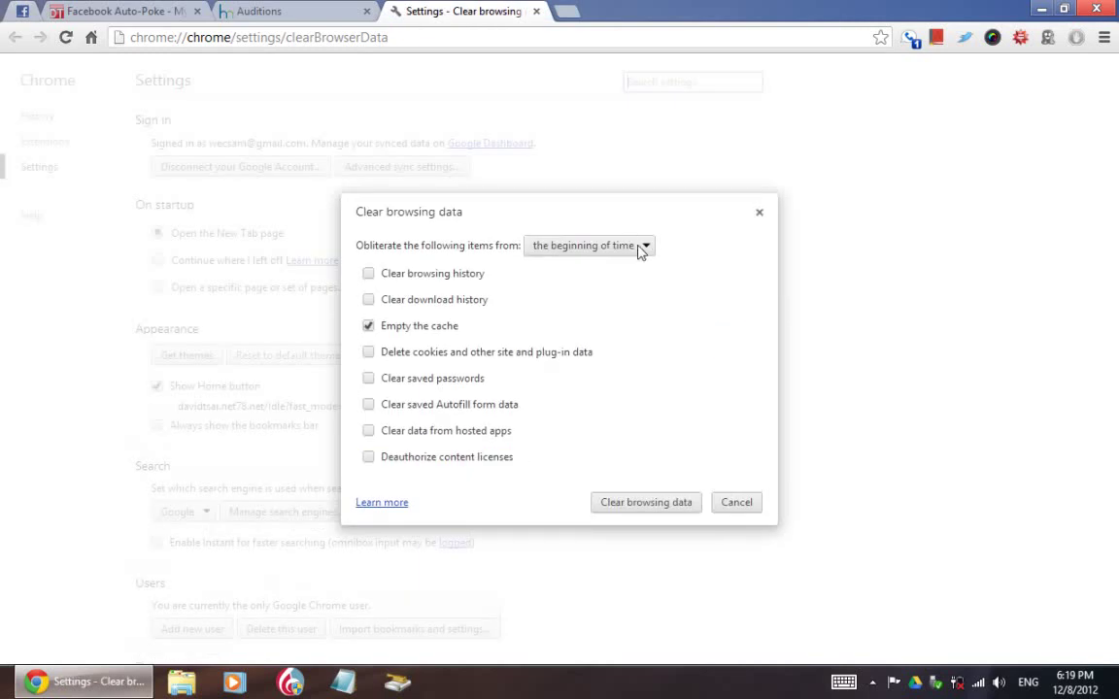
click(639, 248)
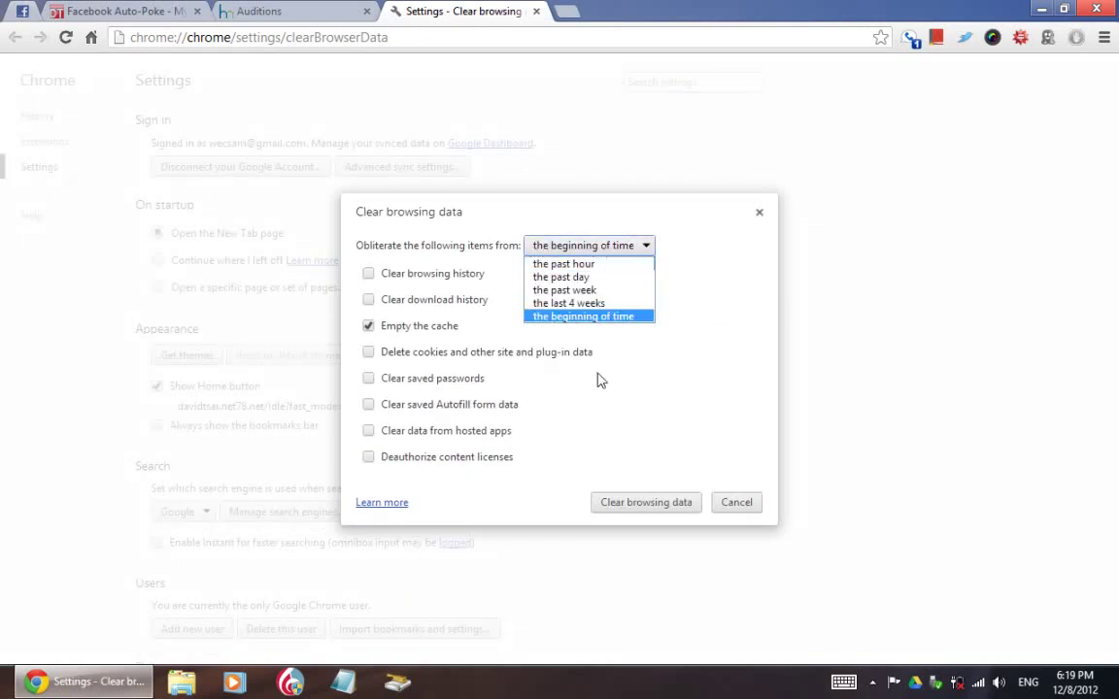
click(593, 317)
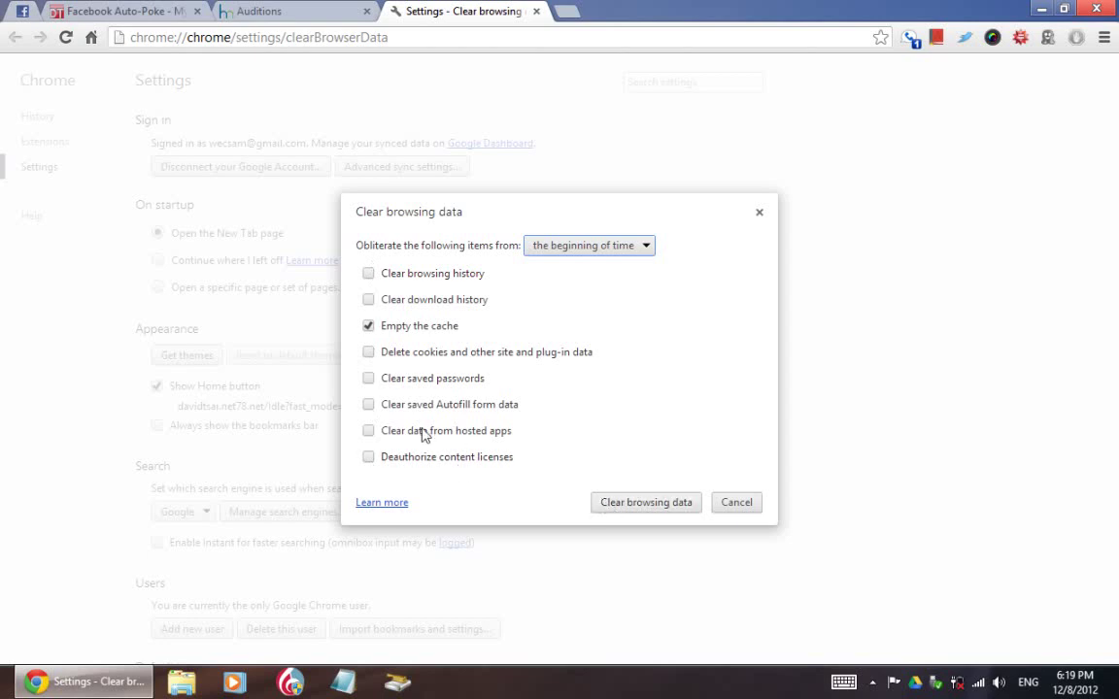
Clear the browsing data with only Empty the cache selected, and reload the Audition Results page without the Settings tab open
click(437, 275)
click(437, 278)
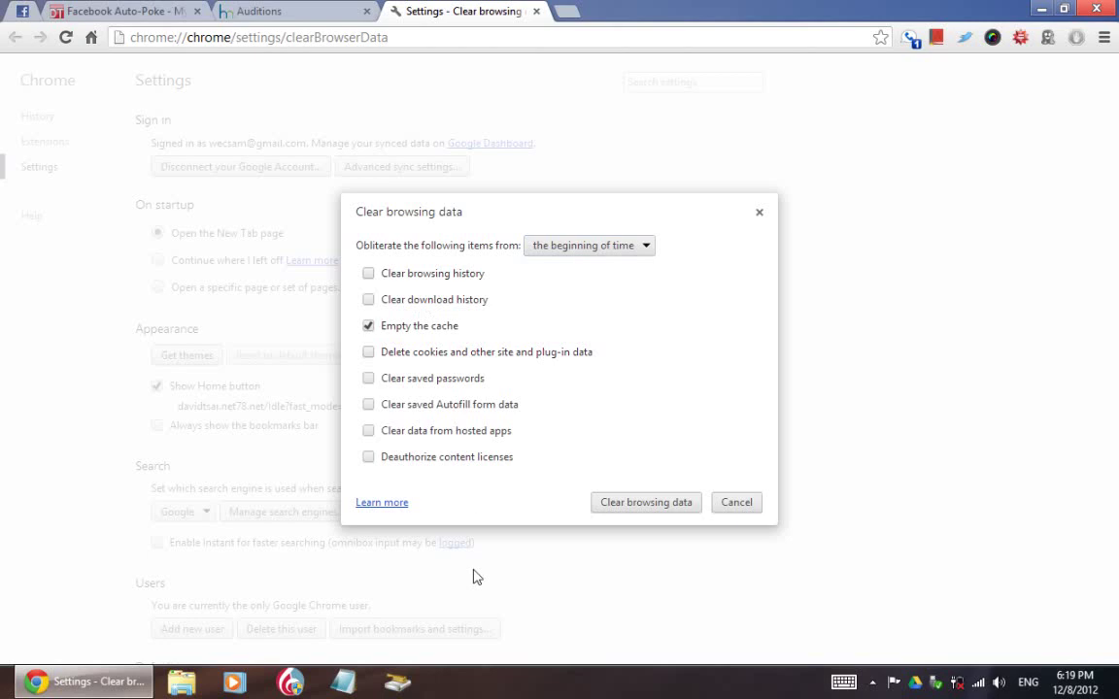
click(486, 412)
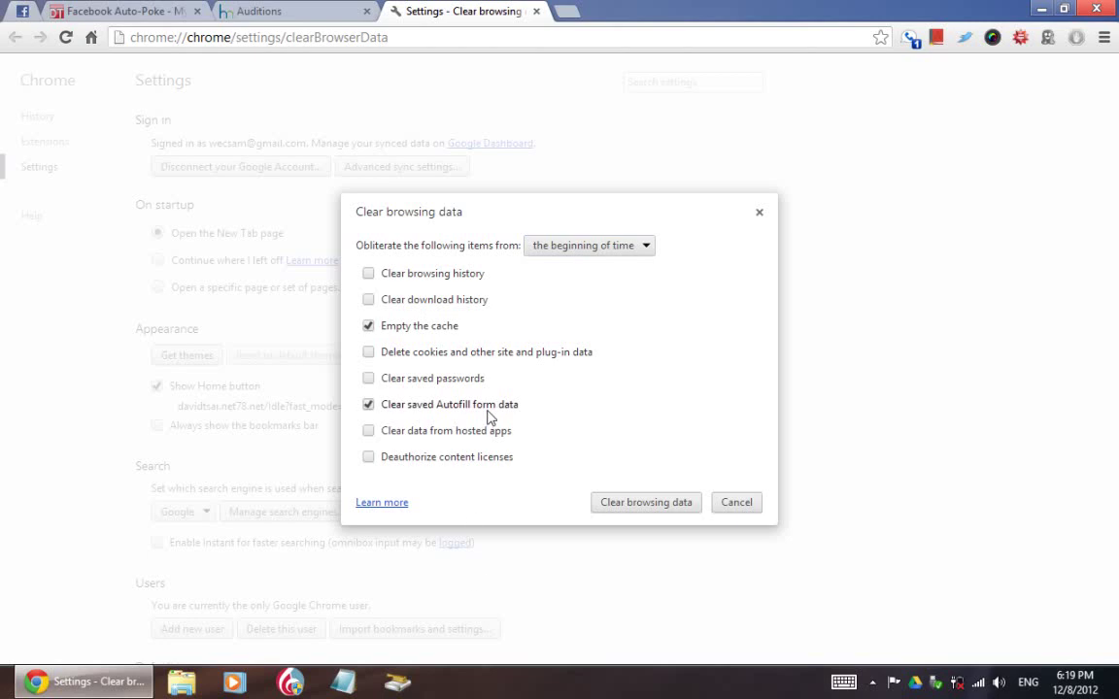
click(487, 411)
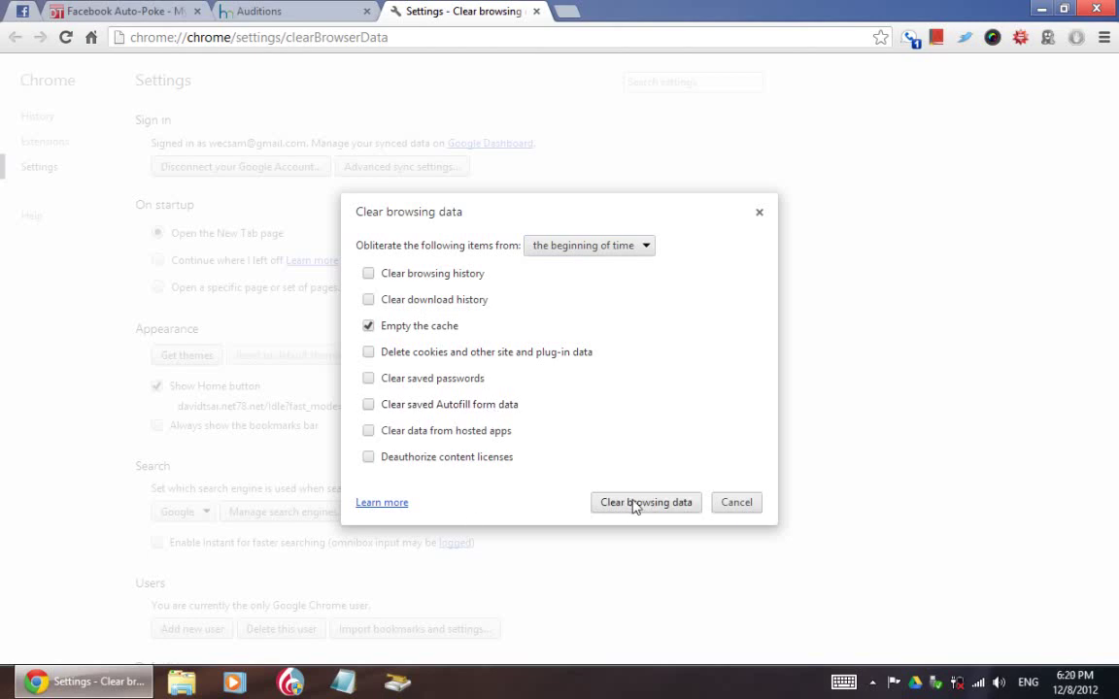
click(633, 504)
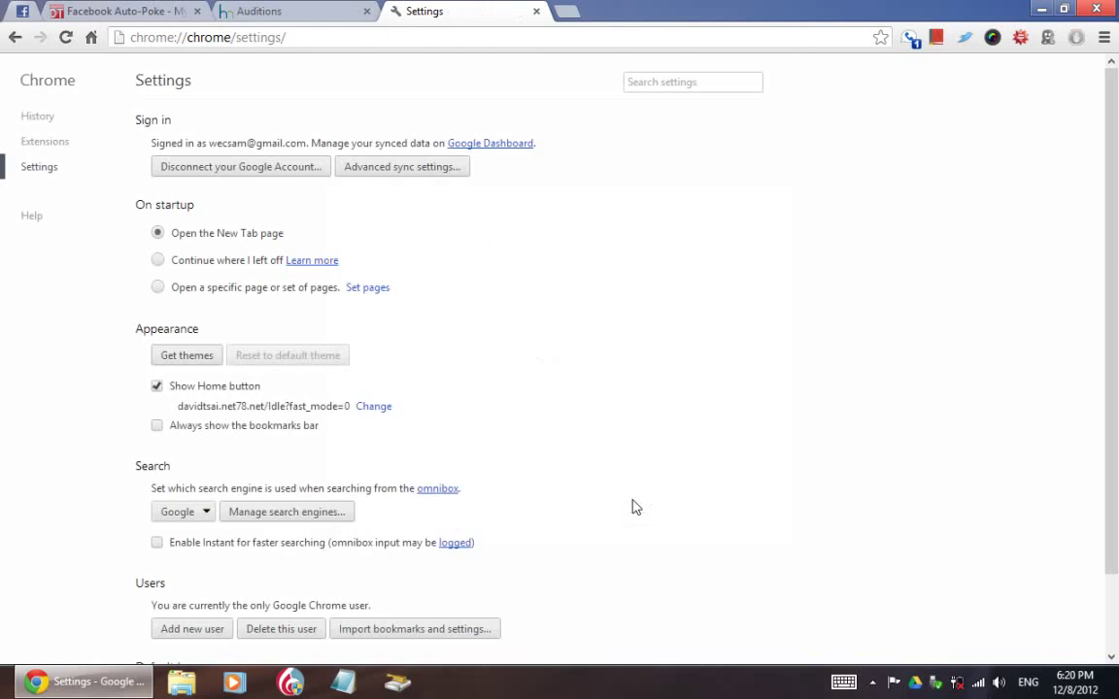
click(536, 11)
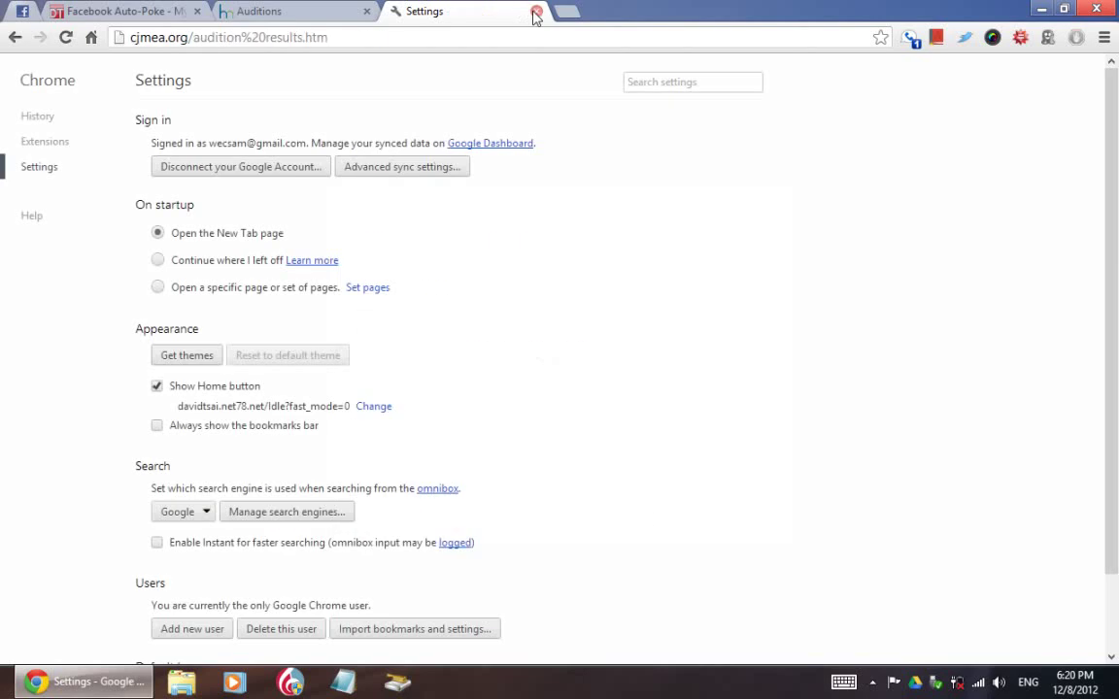
click(66, 37)
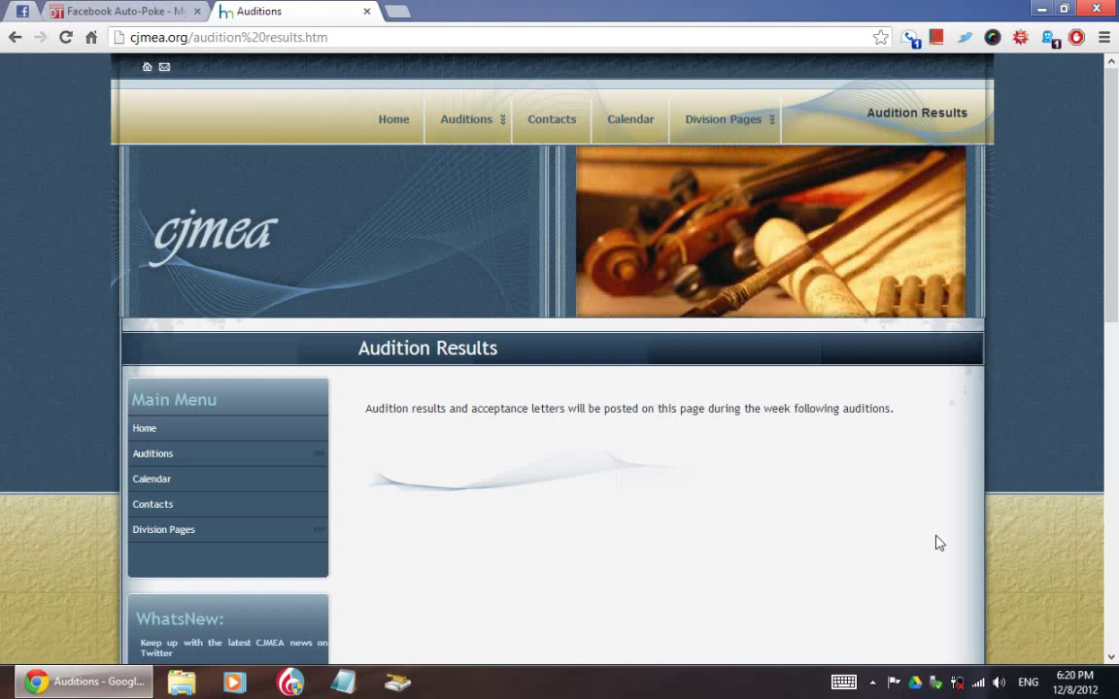
Close the Auditions tab and clear the browsing data again with the saved options
click(1104, 37)
mouse_move(879, 278)
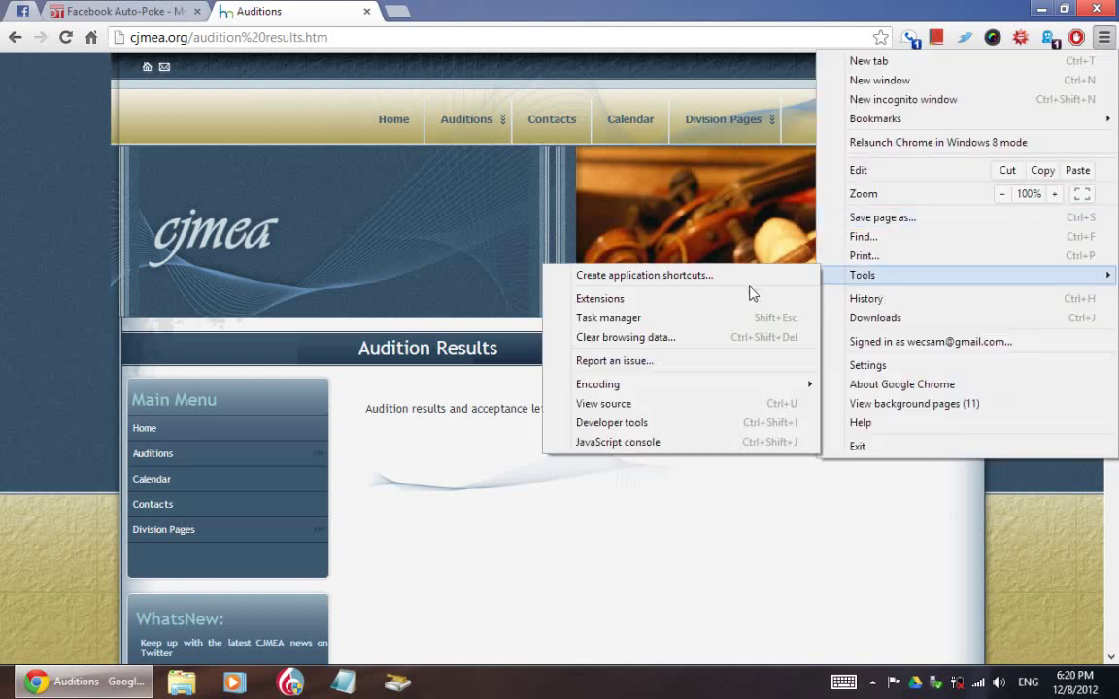
click(704, 337)
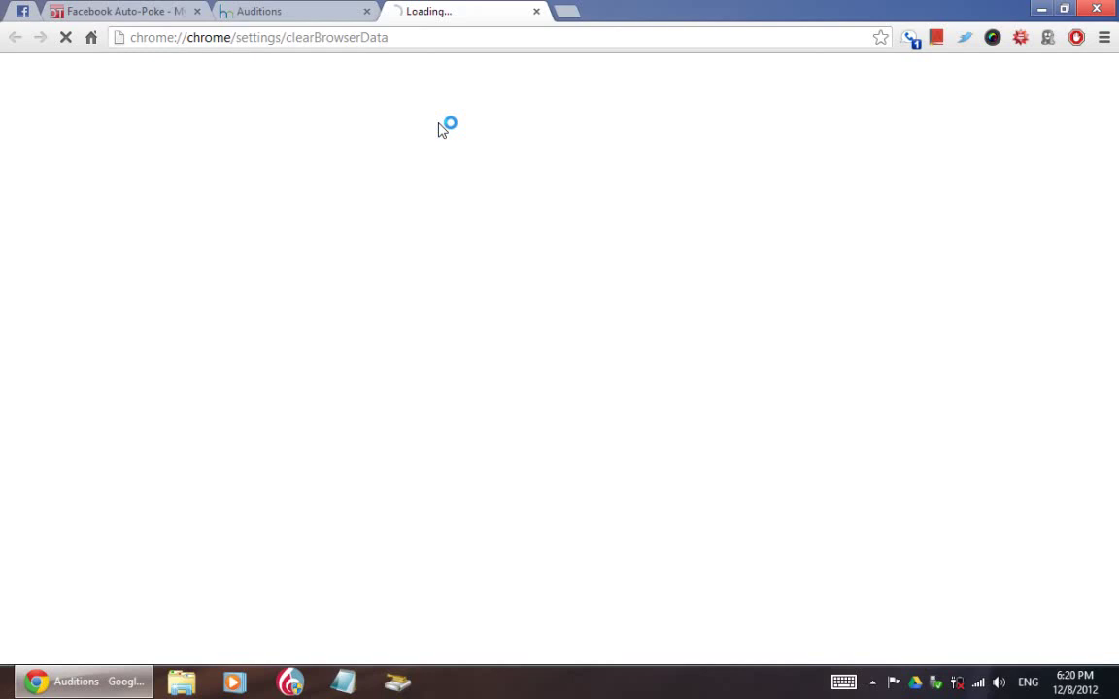
click(367, 11)
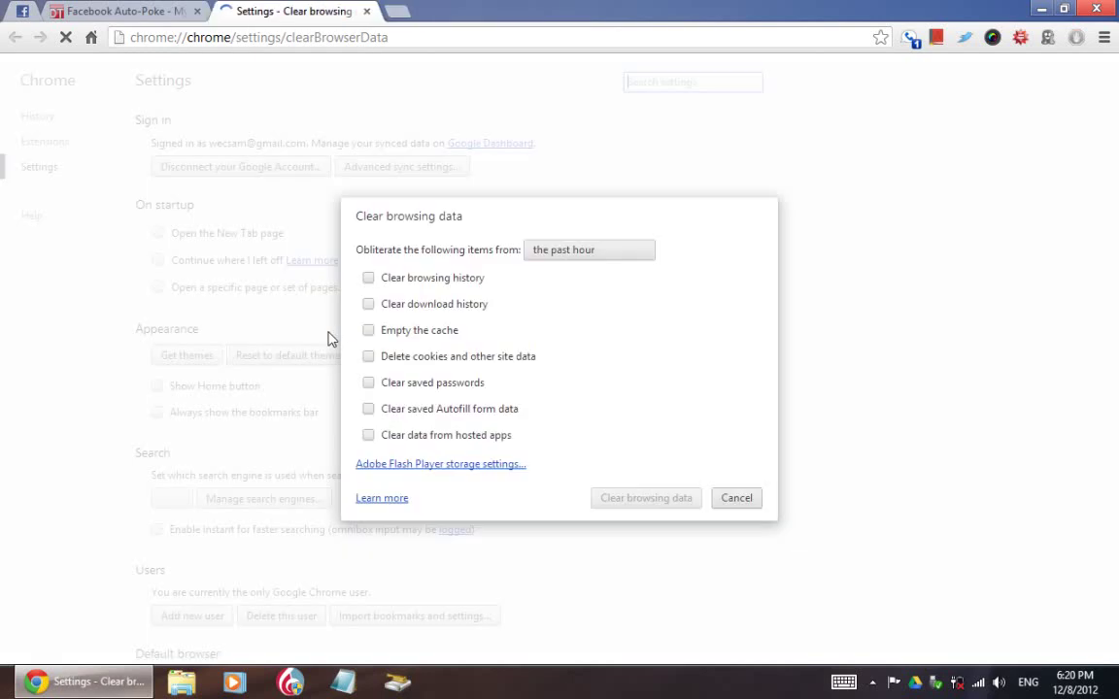
click(634, 503)
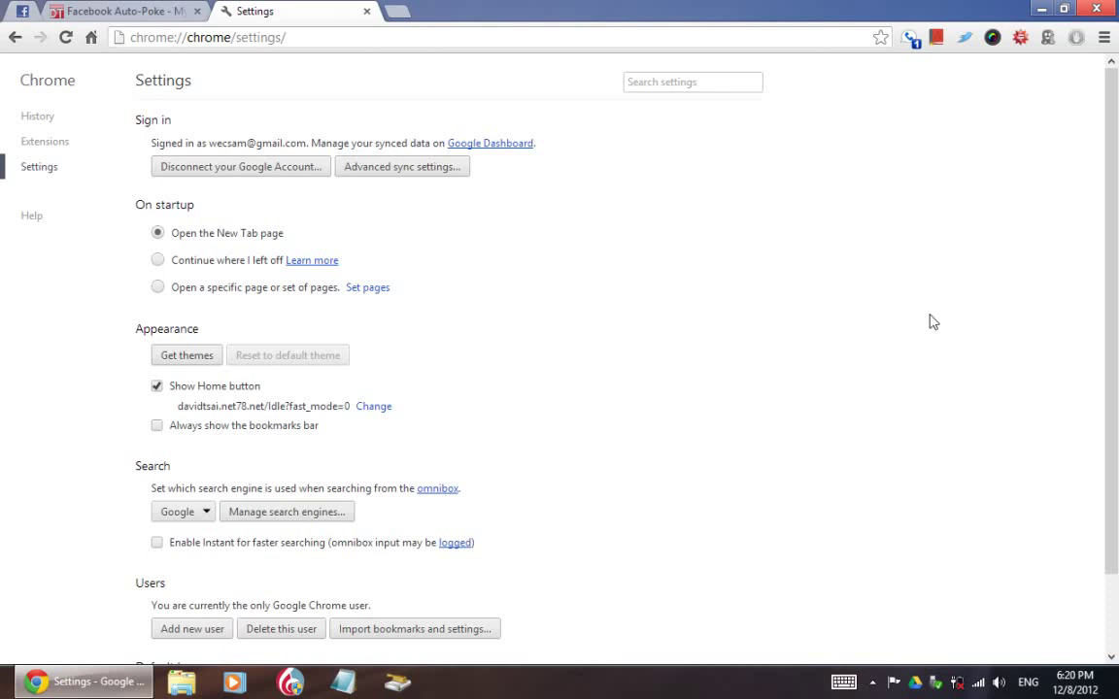
View cjmea.org/audition results.htm in a new incognito window and close the window
click(1110, 39)
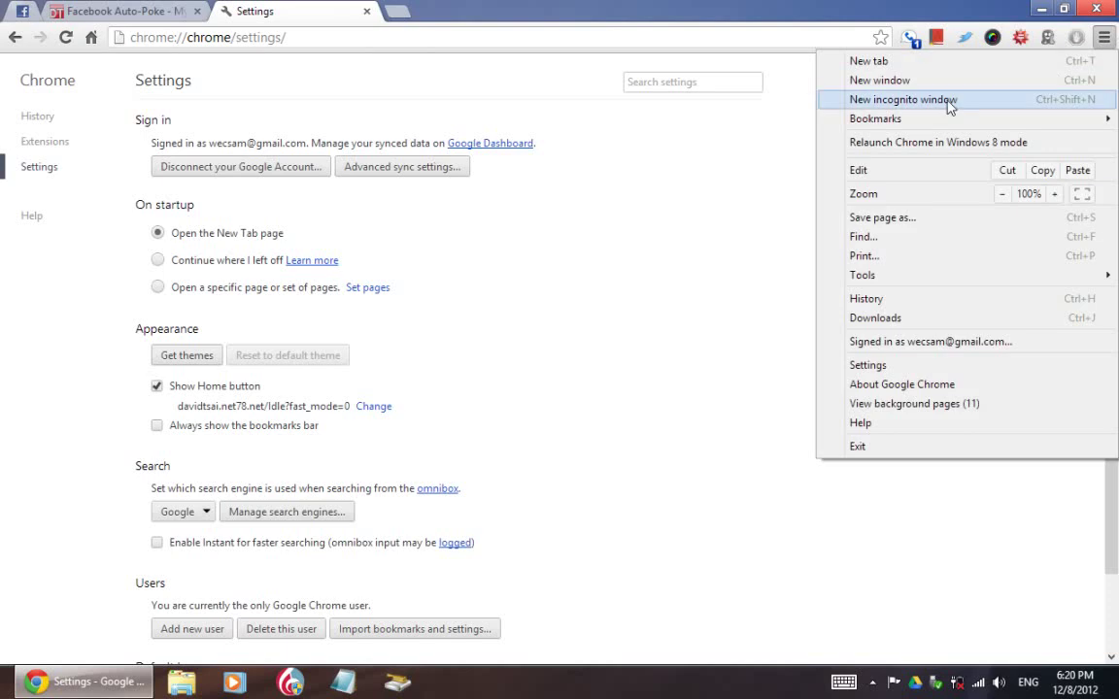
click(1049, 107)
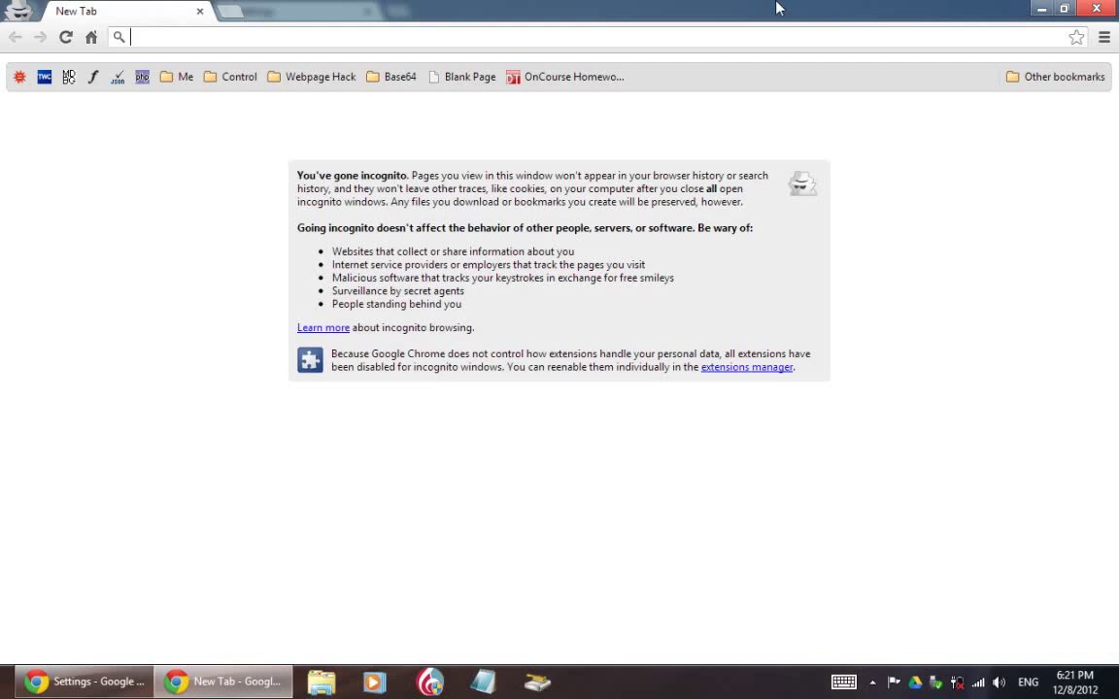
text(cjmea.org)
key(Down)
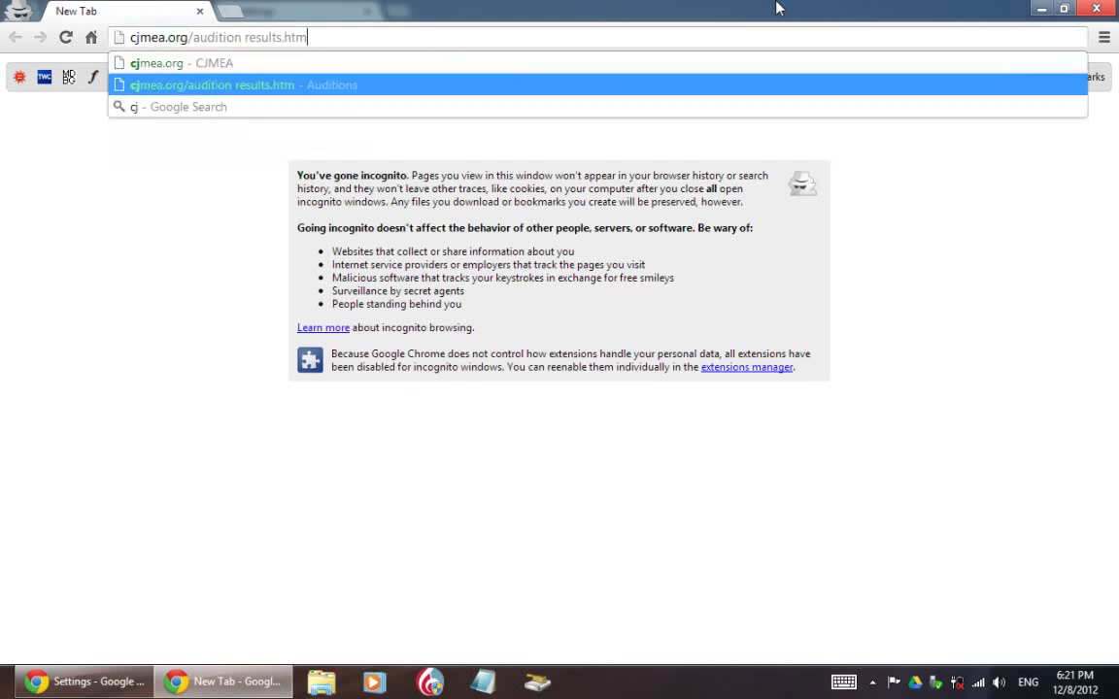
key(Return)
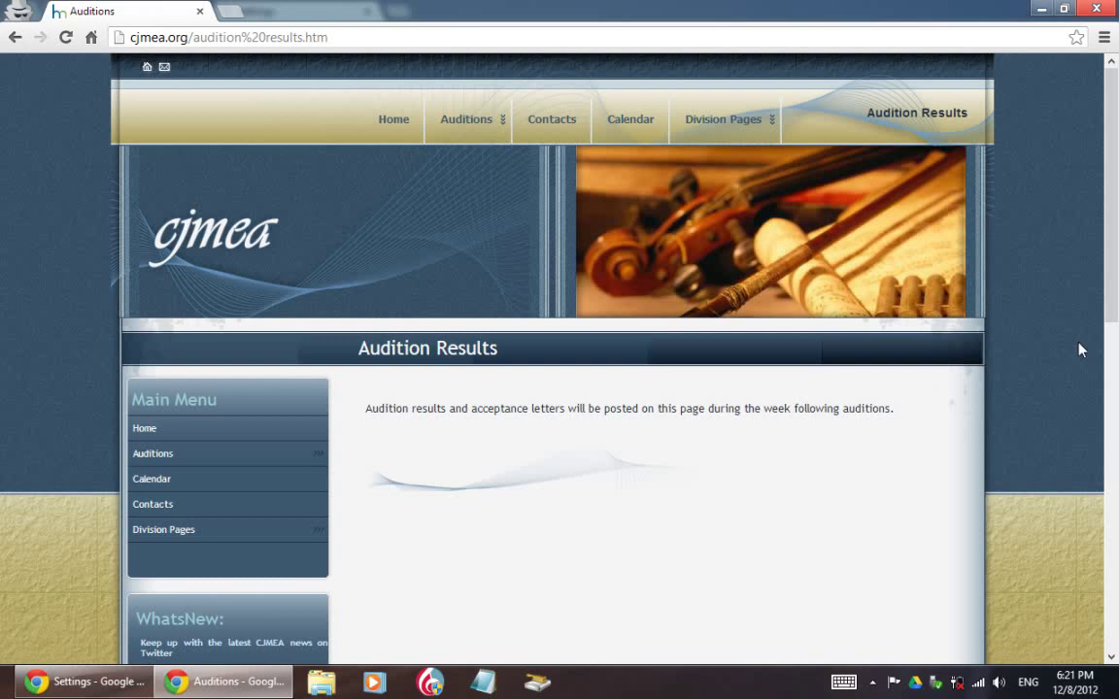
click(1099, 8)
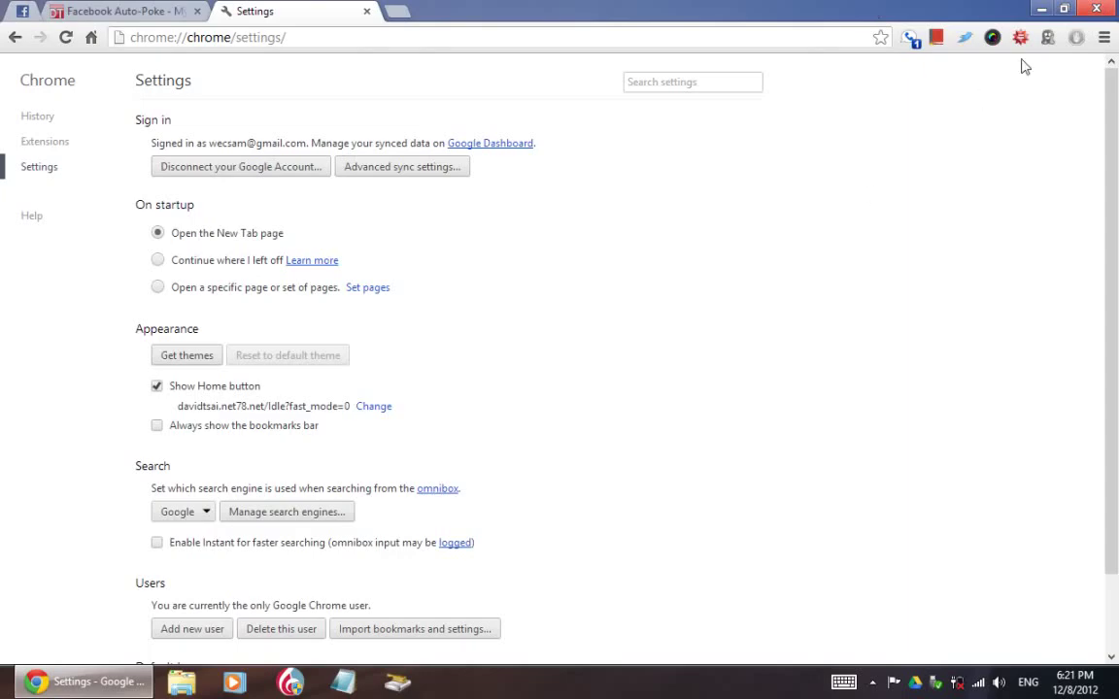
Load the Audition Results page again in a fresh incognito window, and close that window and the Settings tab
click(1104, 38)
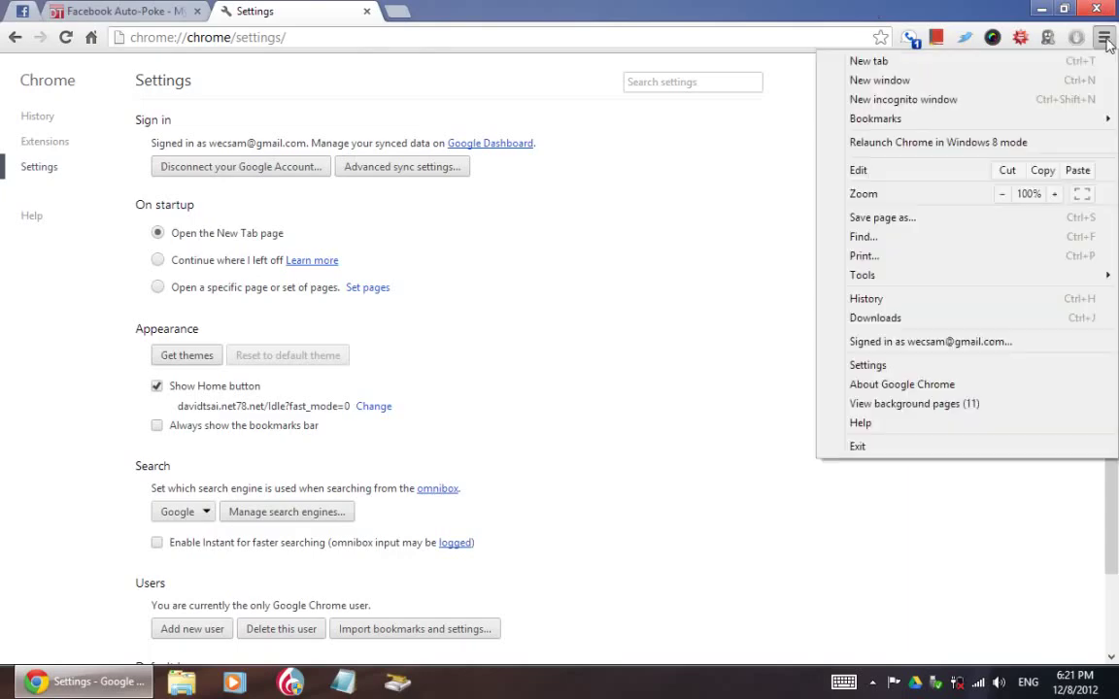
click(1020, 101)
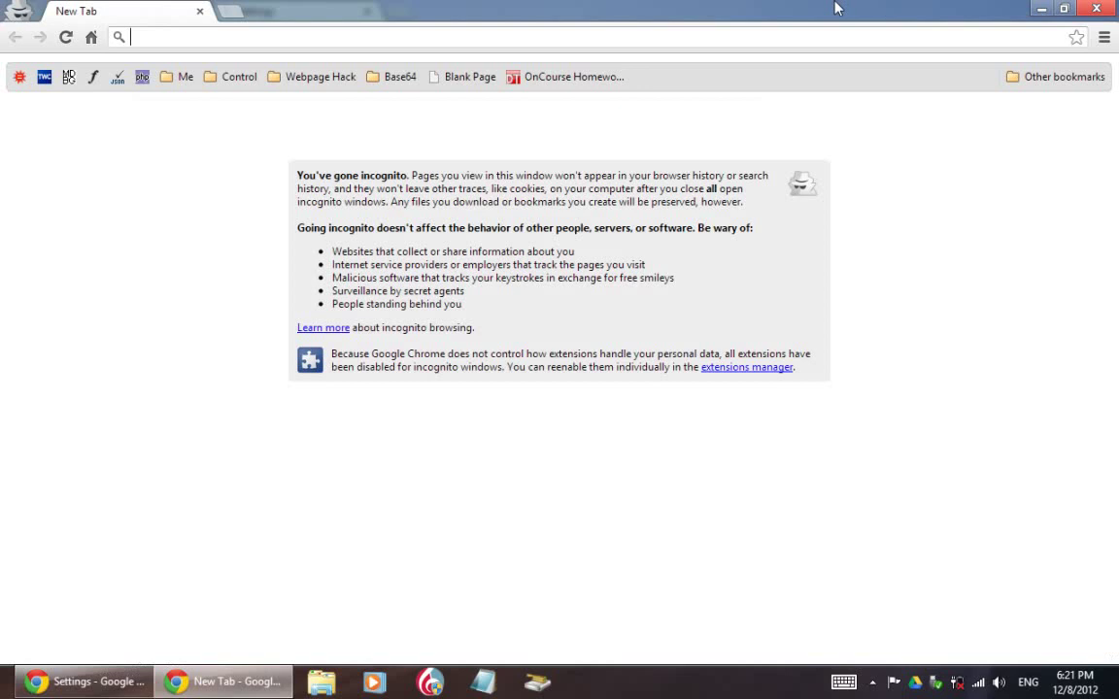
text(cj)
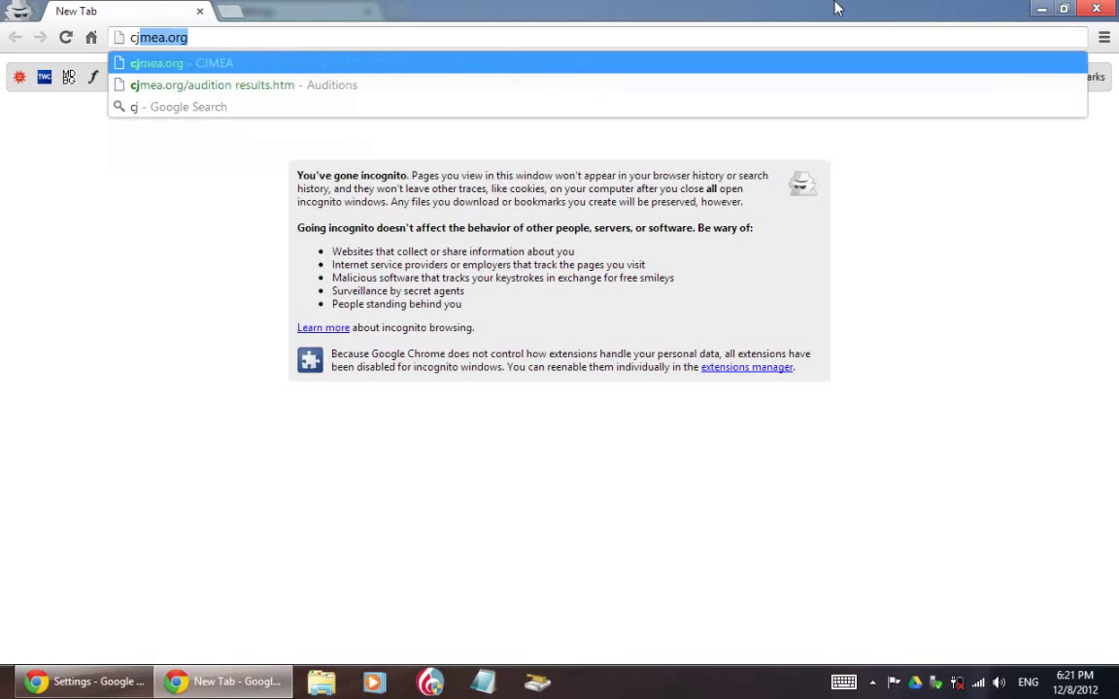
key(Down)
key(Return)
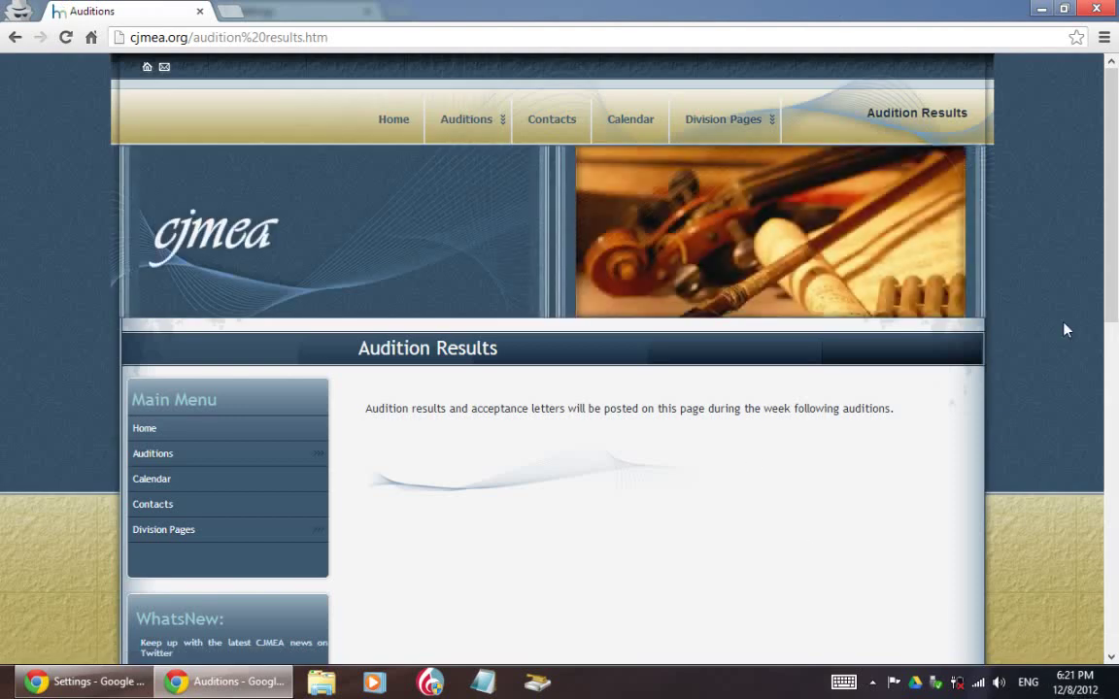
click(1095, 8)
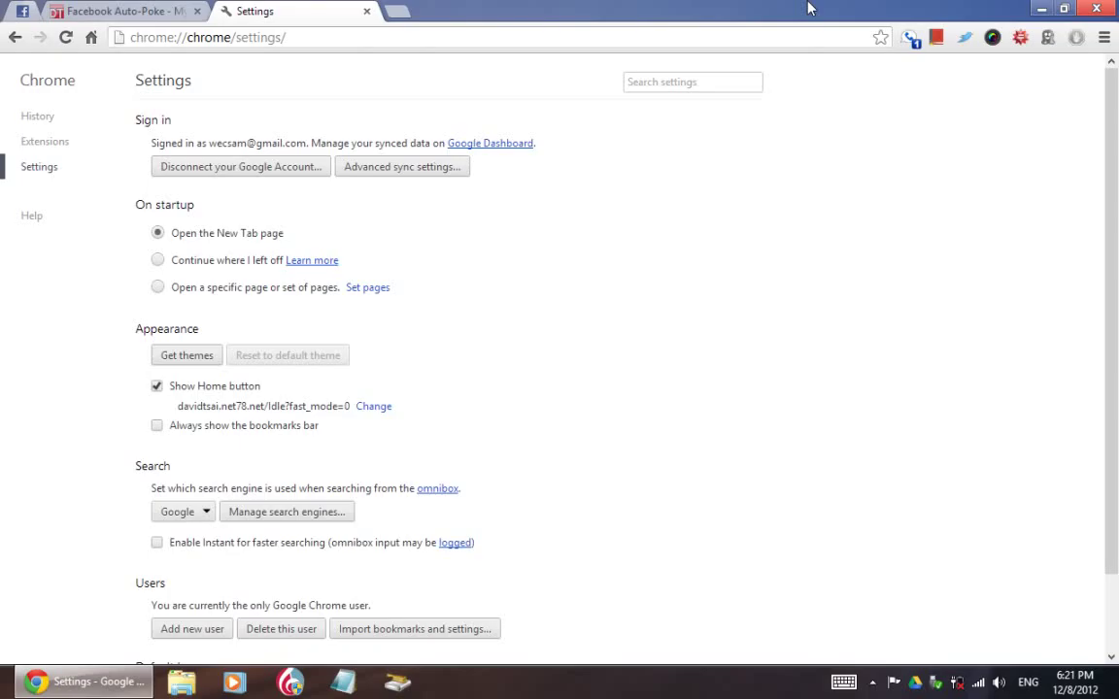
click(366, 11)
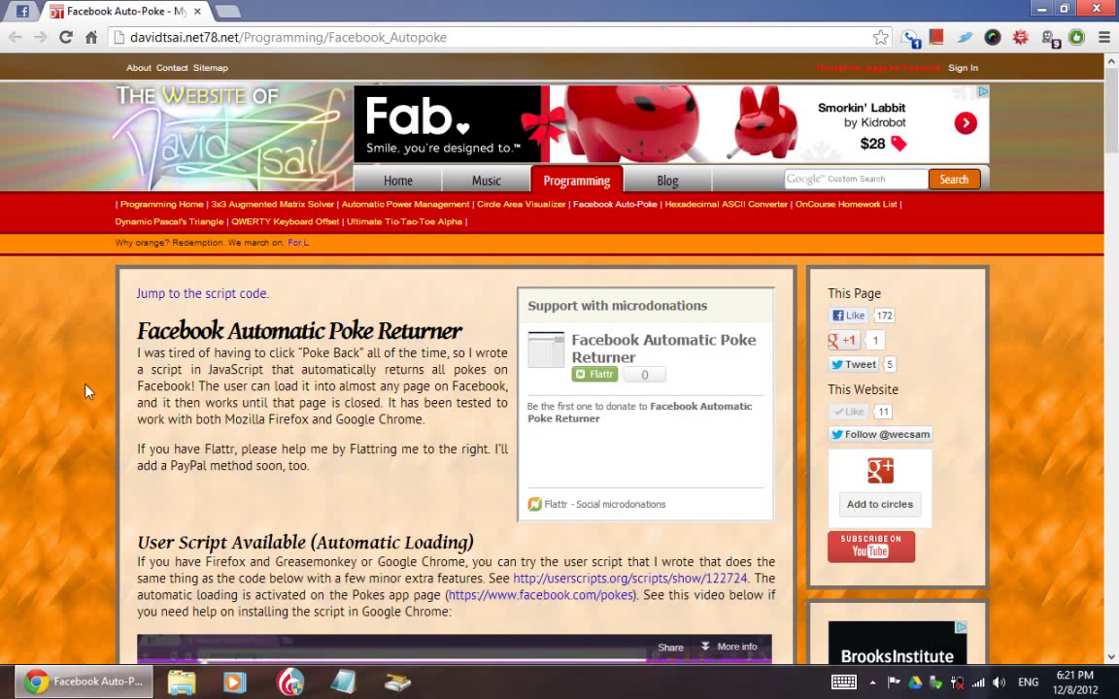